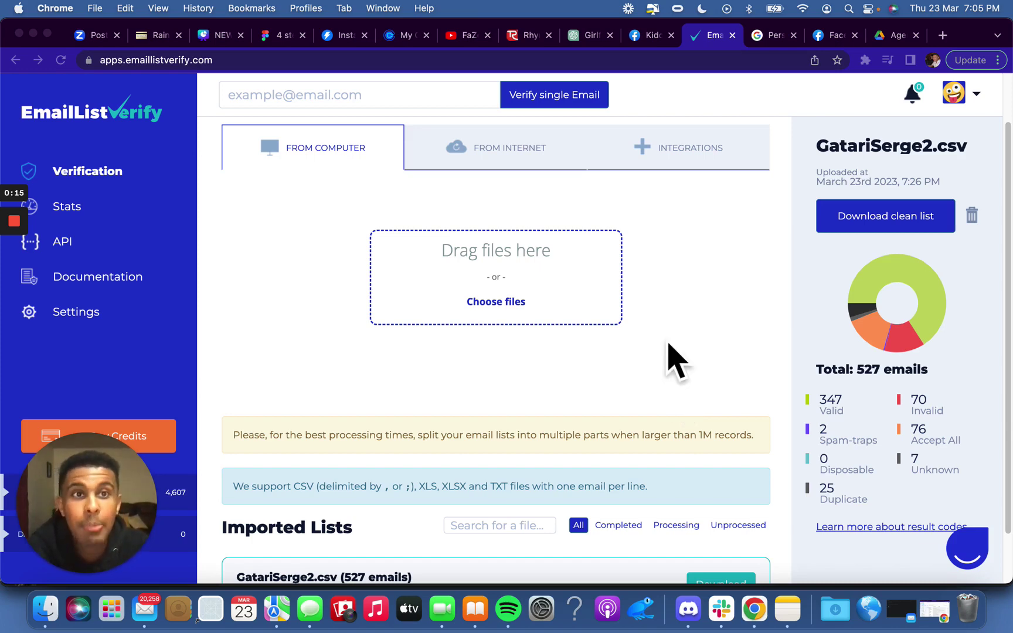
pyautogui.click(898, 43)
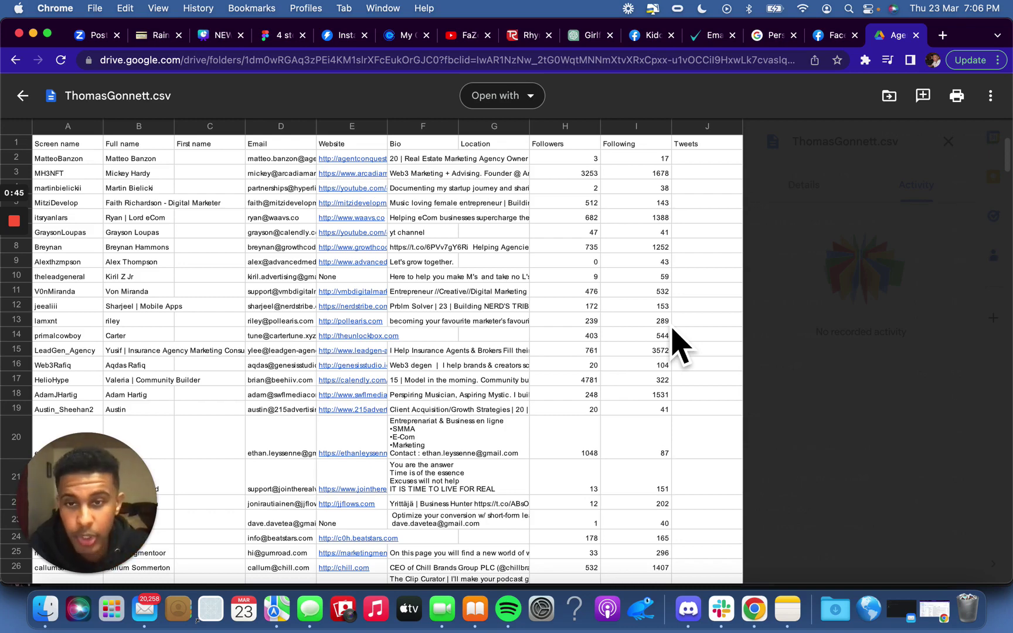
pyautogui.scroll(-2, 486, 486)
pyautogui.scroll(2, 356, 269)
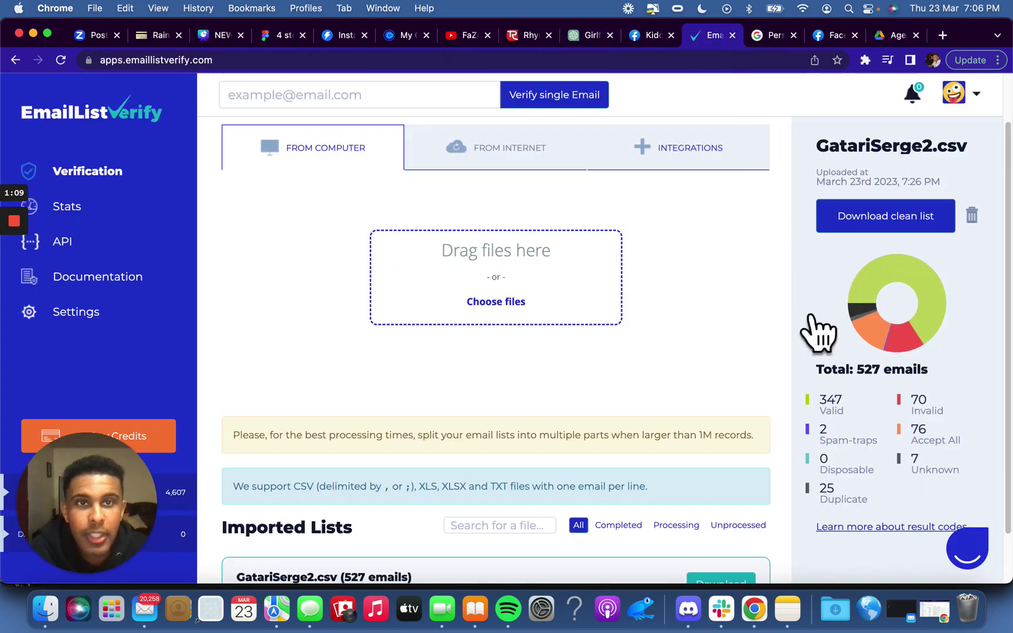
pyautogui.click(703, 34)
pyautogui.moveTo(967, 147); pyautogui.dragTo(827, 147)
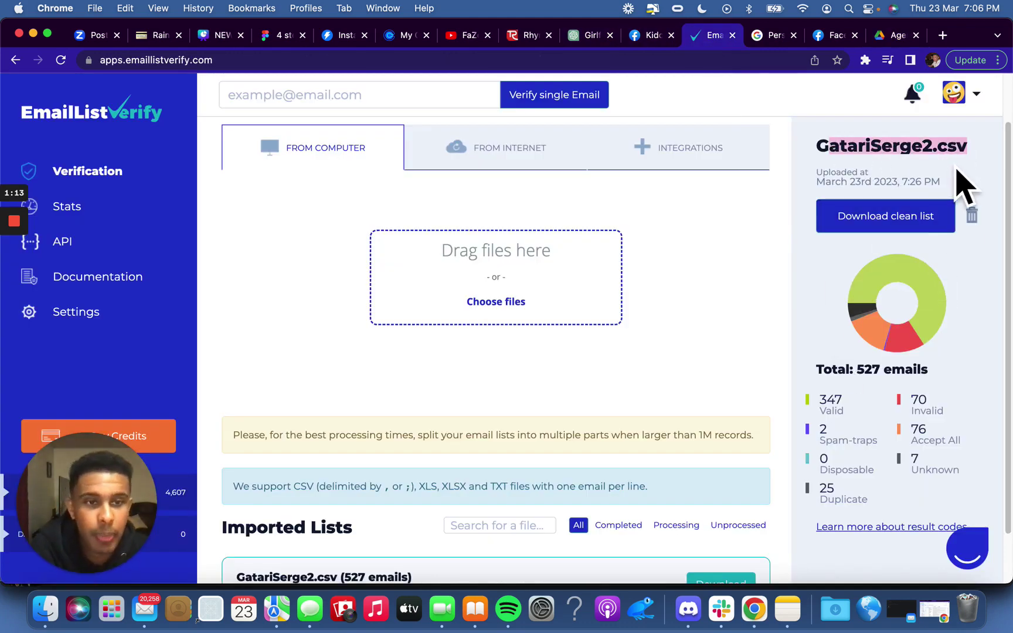
pyautogui.doubleClick(831, 399)
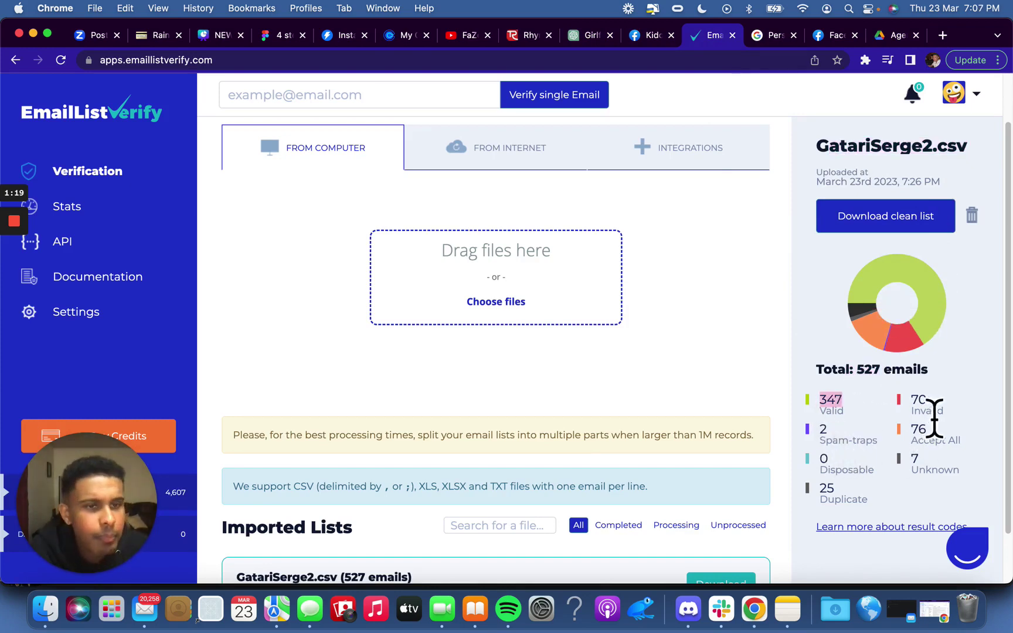
pyautogui.doubleClick(919, 401)
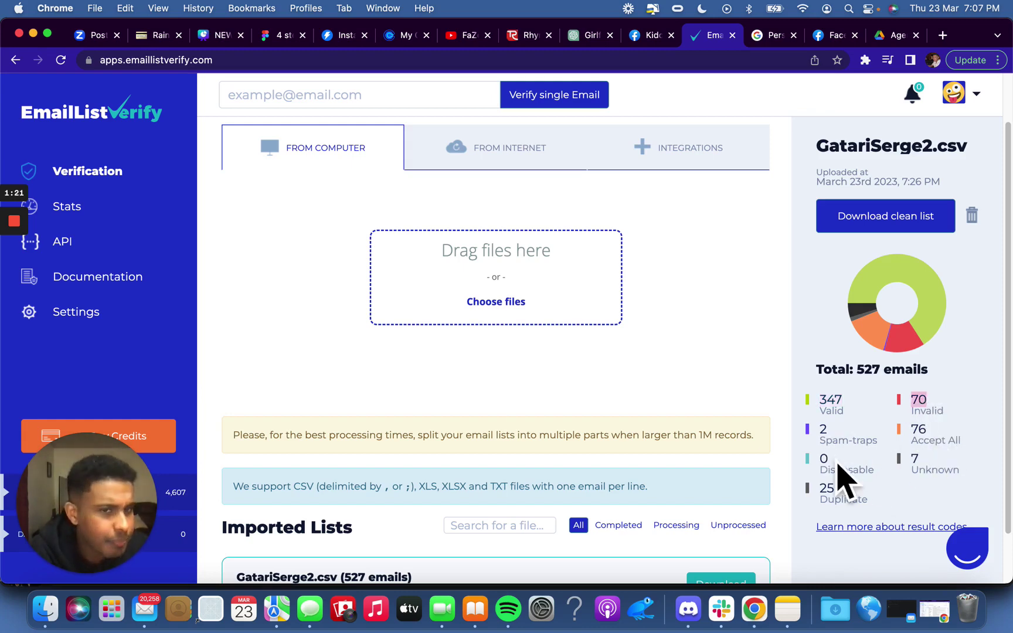
pyautogui.doubleClick(830, 489)
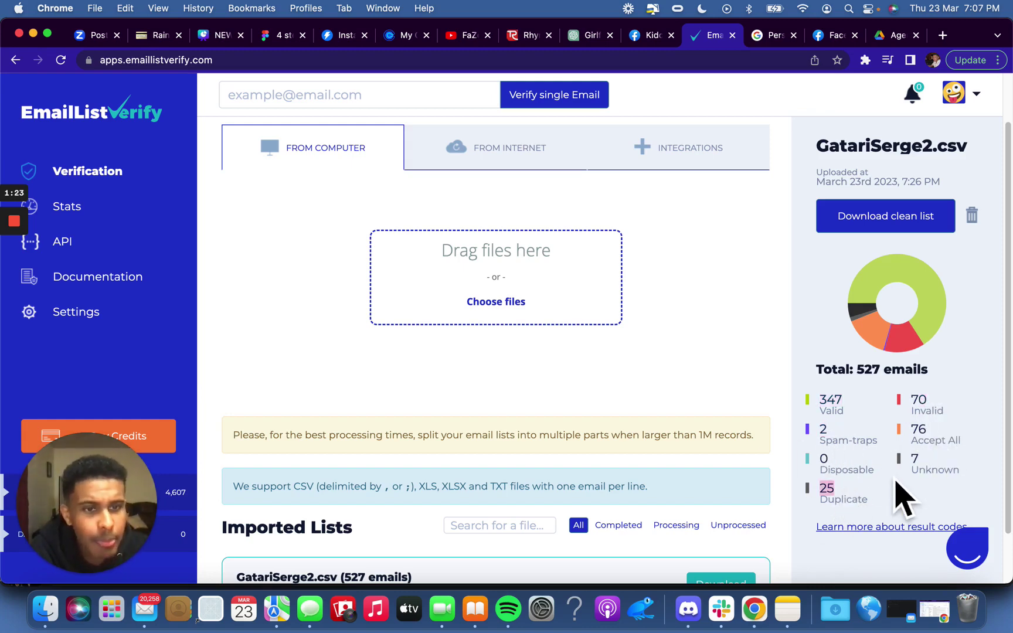
pyautogui.doubleClick(859, 471)
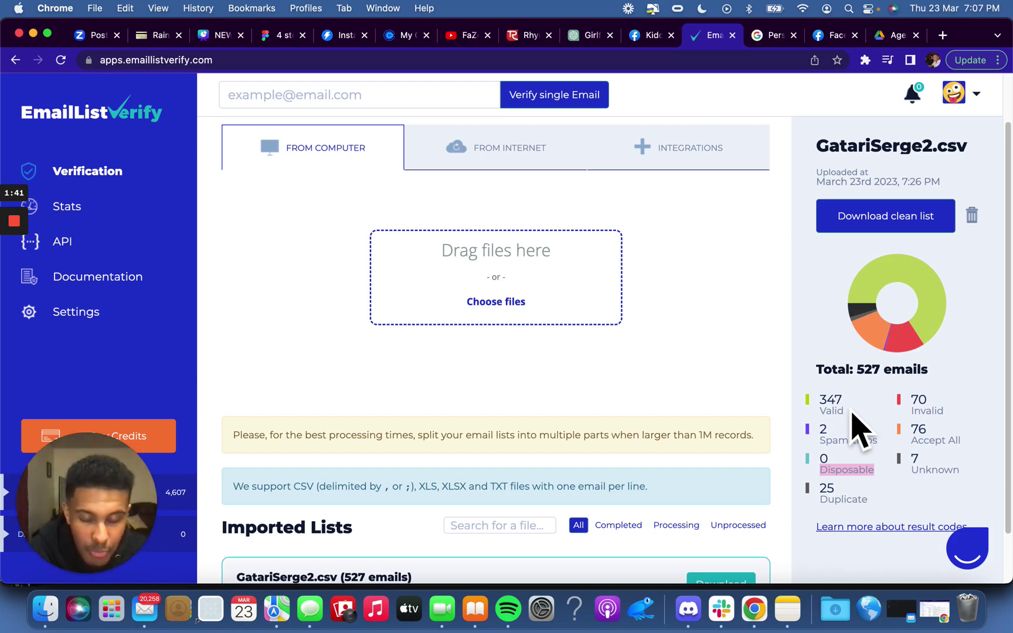
pyautogui.click(519, 319)
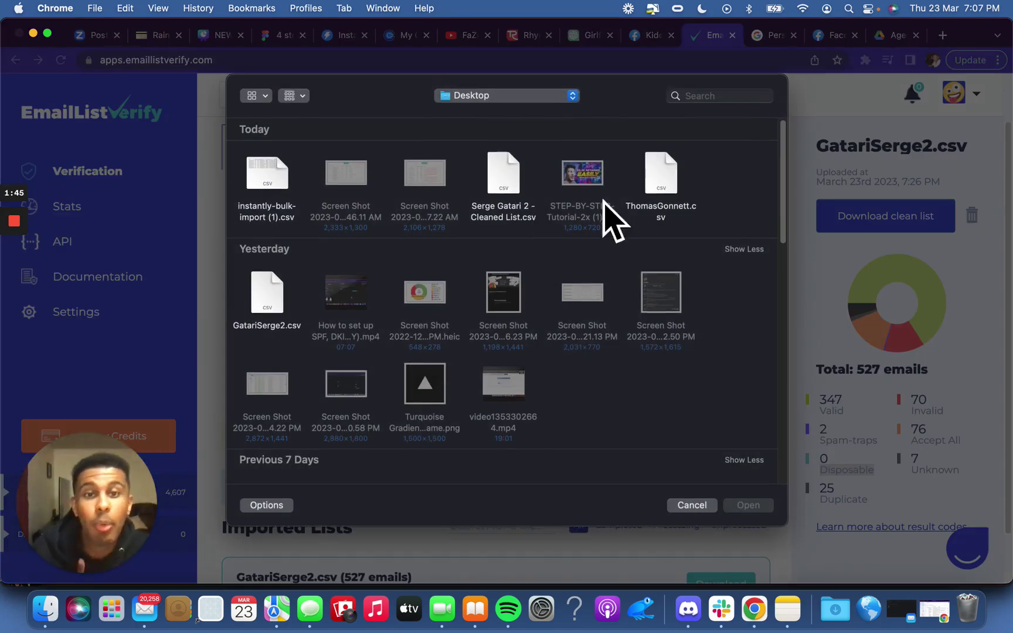
pyautogui.click(661, 186)
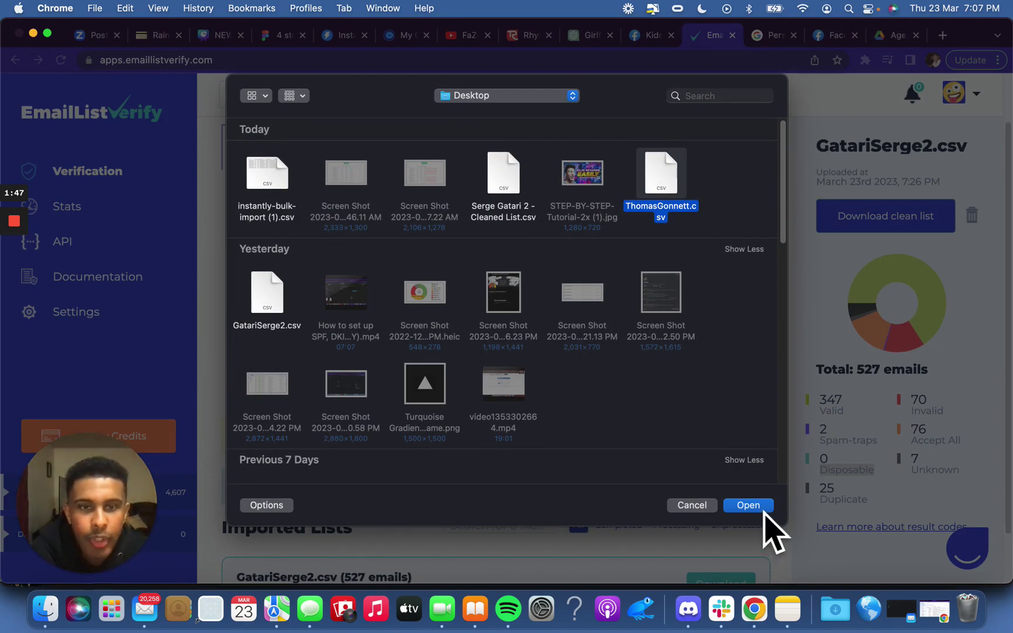
pyautogui.click(756, 507)
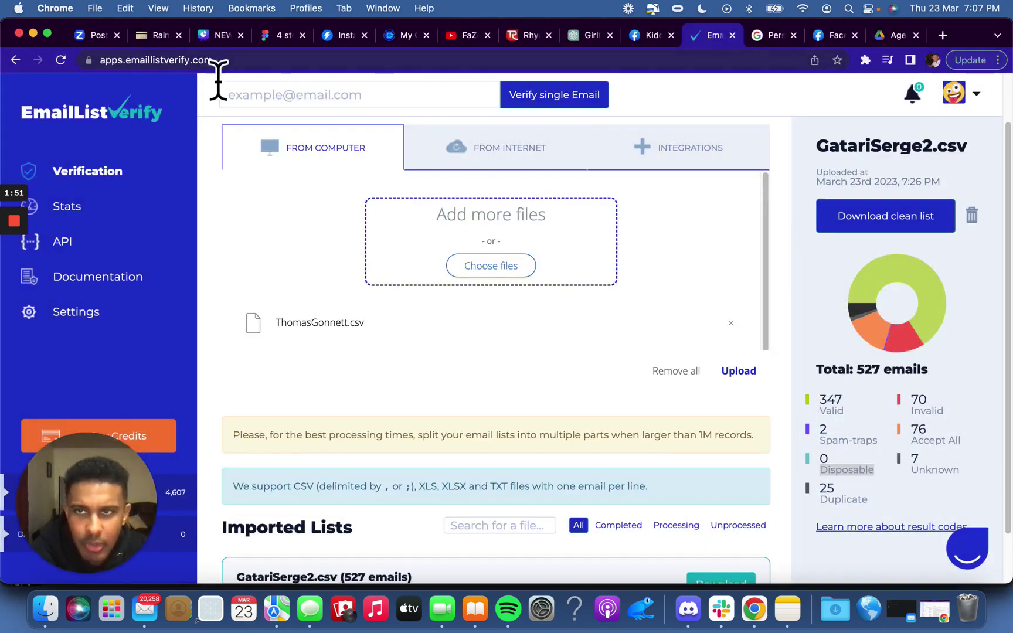
pyautogui.click(756, 389)
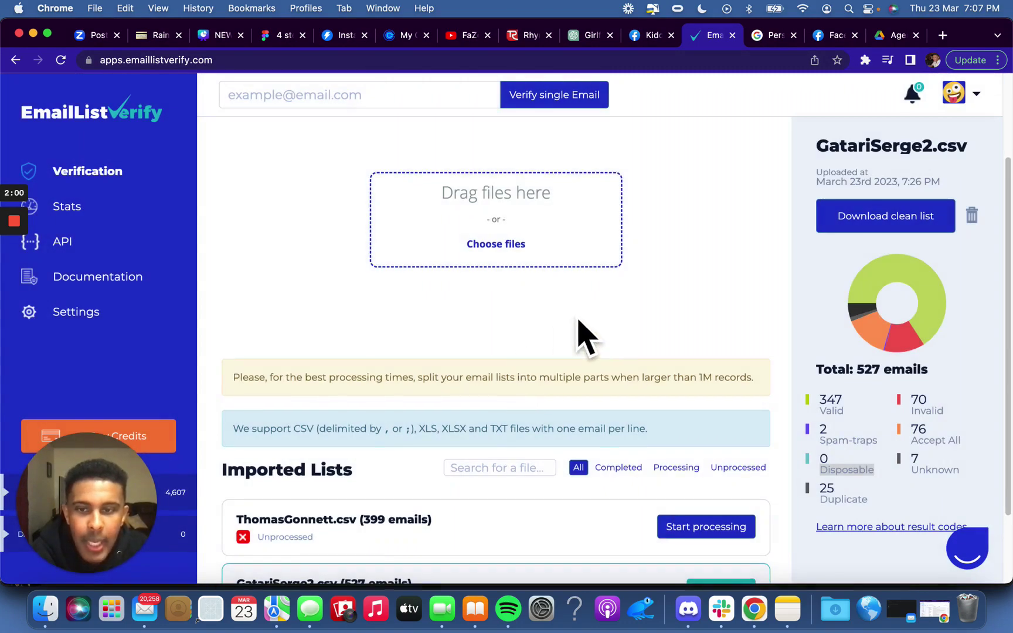
pyautogui.scroll(-2, 583, 337)
pyautogui.click(714, 447)
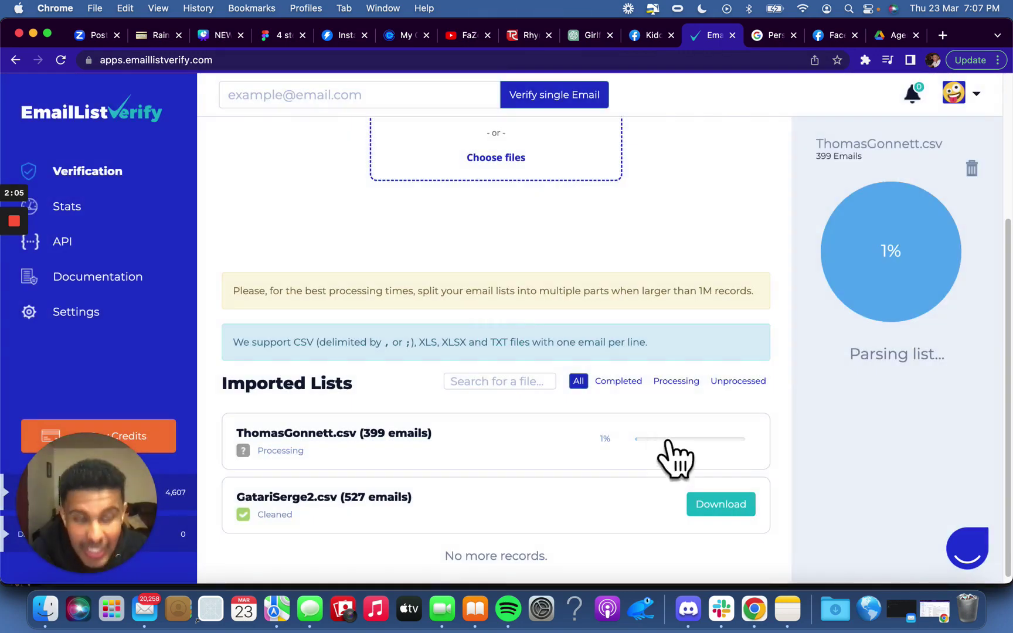
pyautogui.scroll(1, 609, 468)
pyautogui.scroll(-1, 625, 468)
pyautogui.click(452, 520)
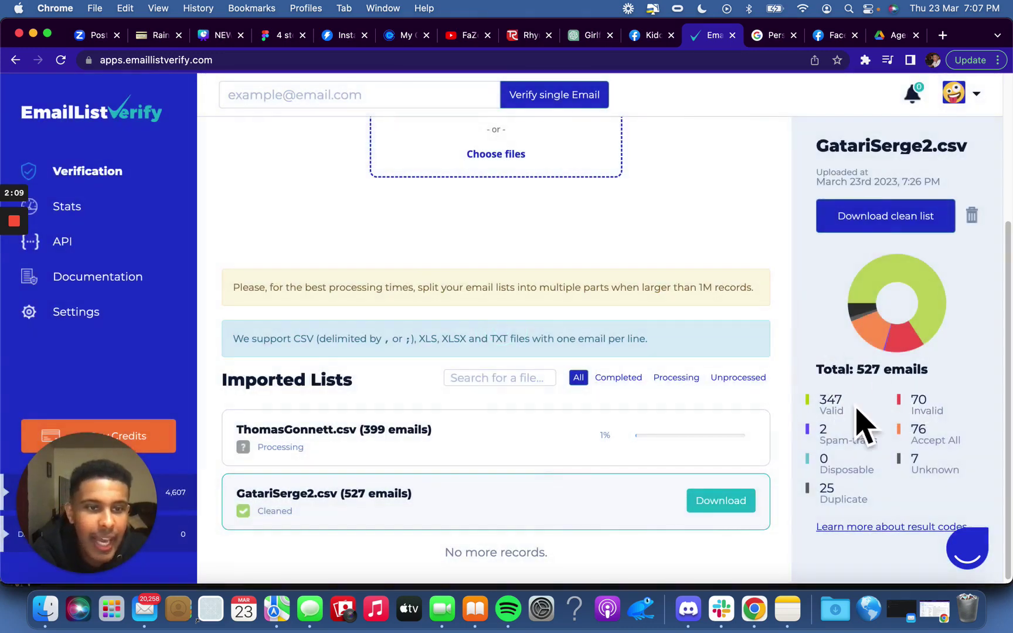
pyautogui.moveTo(855, 408); pyautogui.dragTo(799, 409)
pyautogui.scroll(1, 910, 309)
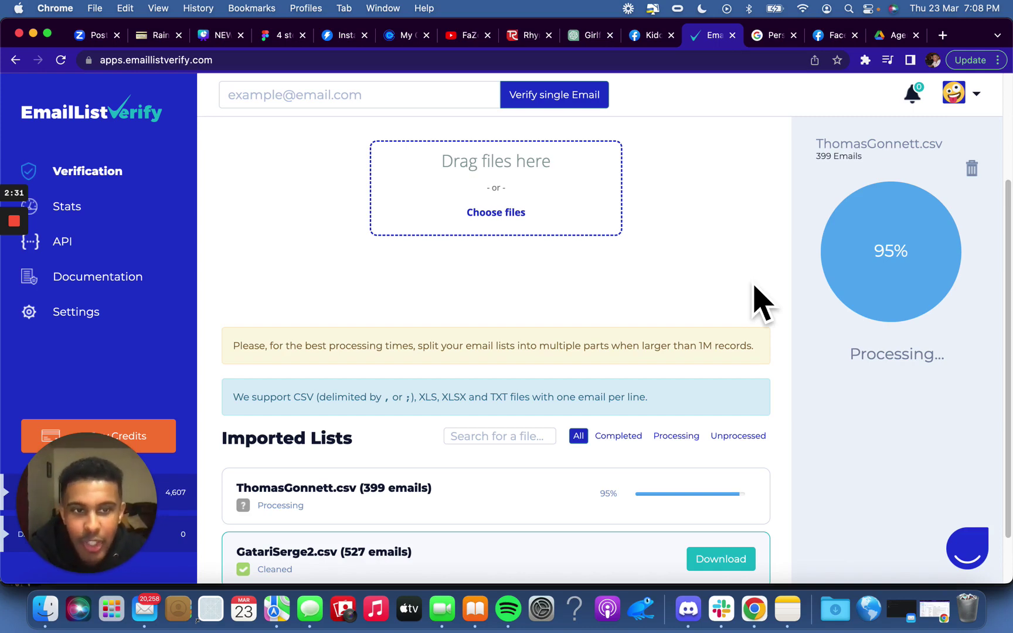
pyautogui.scroll(2, 791, 344)
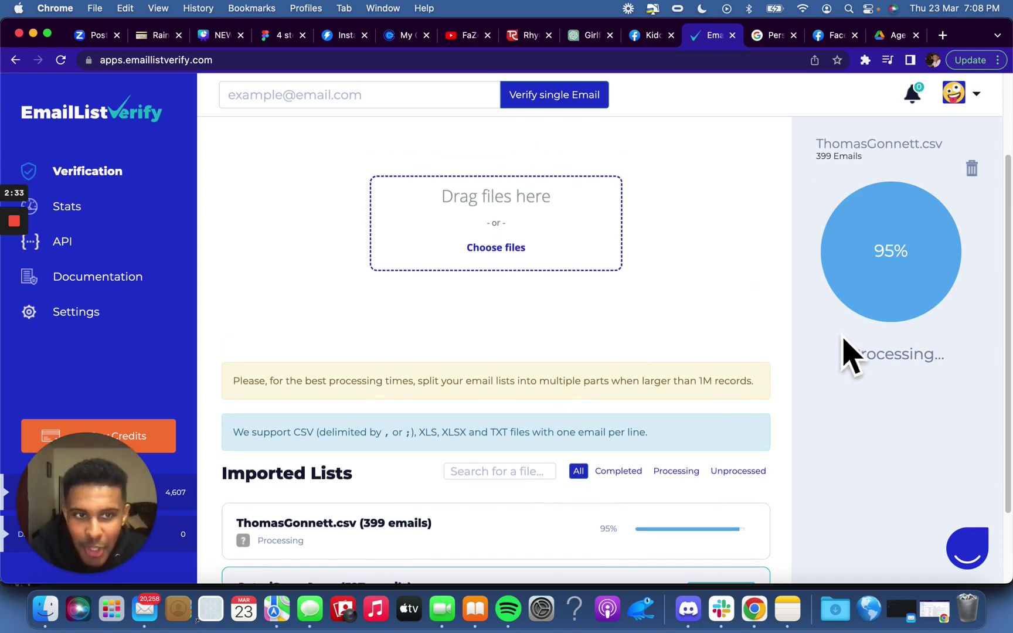
pyautogui.scroll(-2, 776, 332)
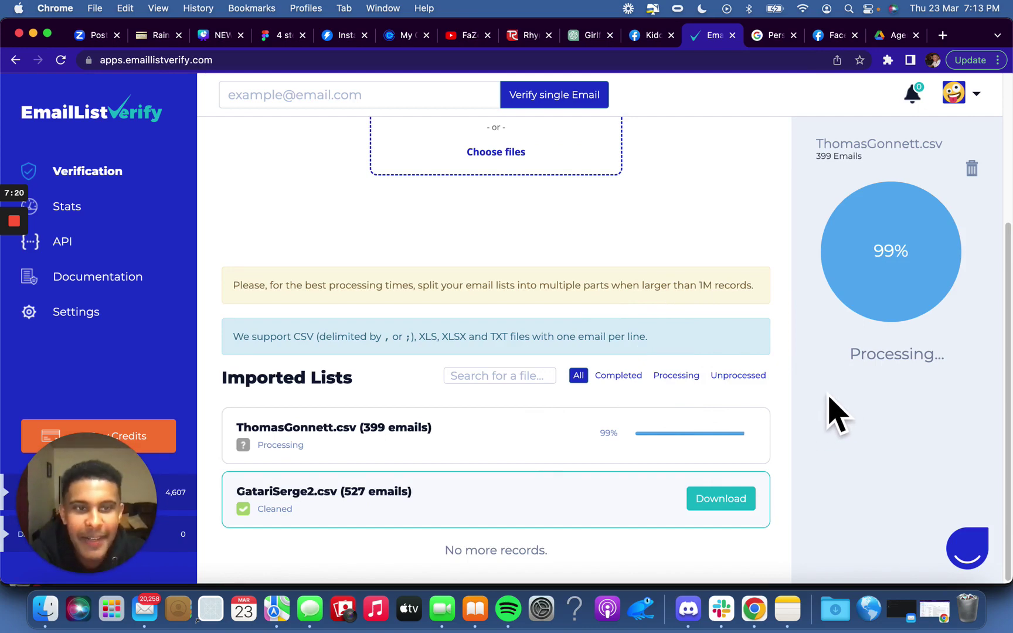
pyautogui.scroll(2, 862, 431)
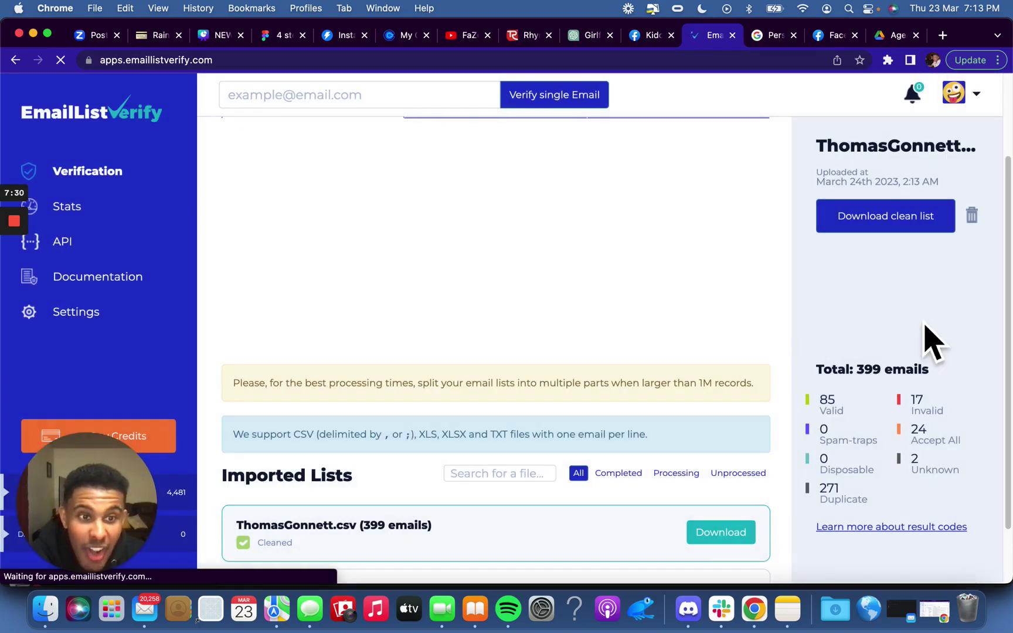
pyautogui.scroll(-2, 972, 372)
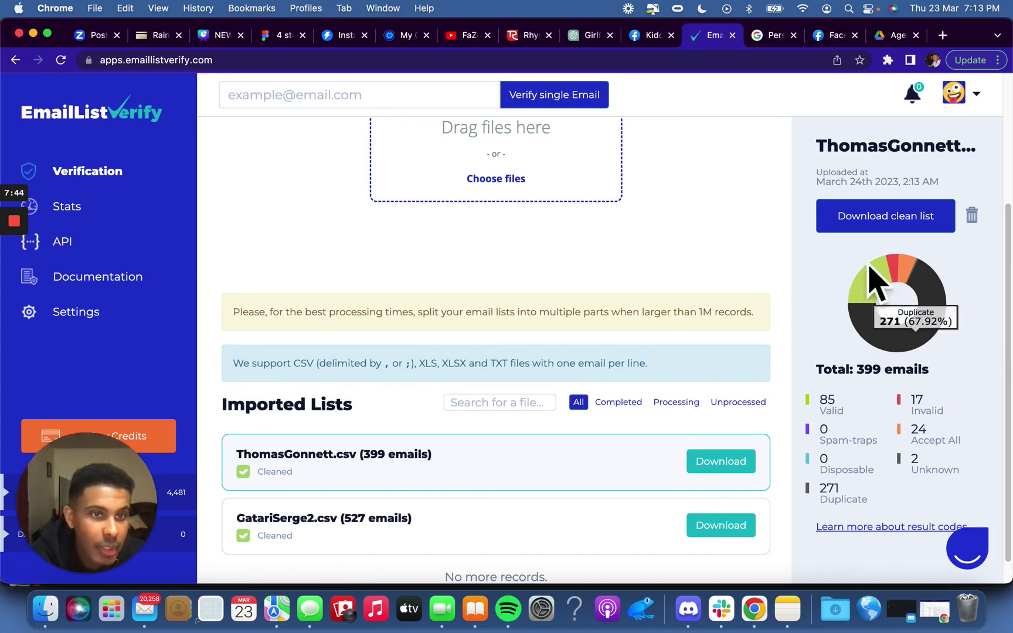
pyautogui.click(870, 225)
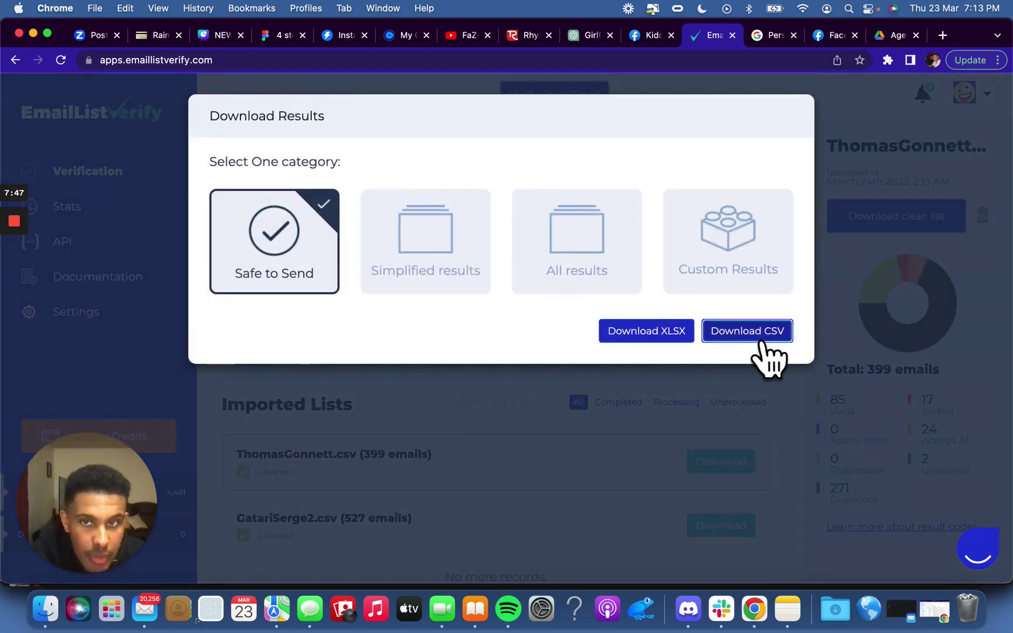
pyautogui.click(759, 343)
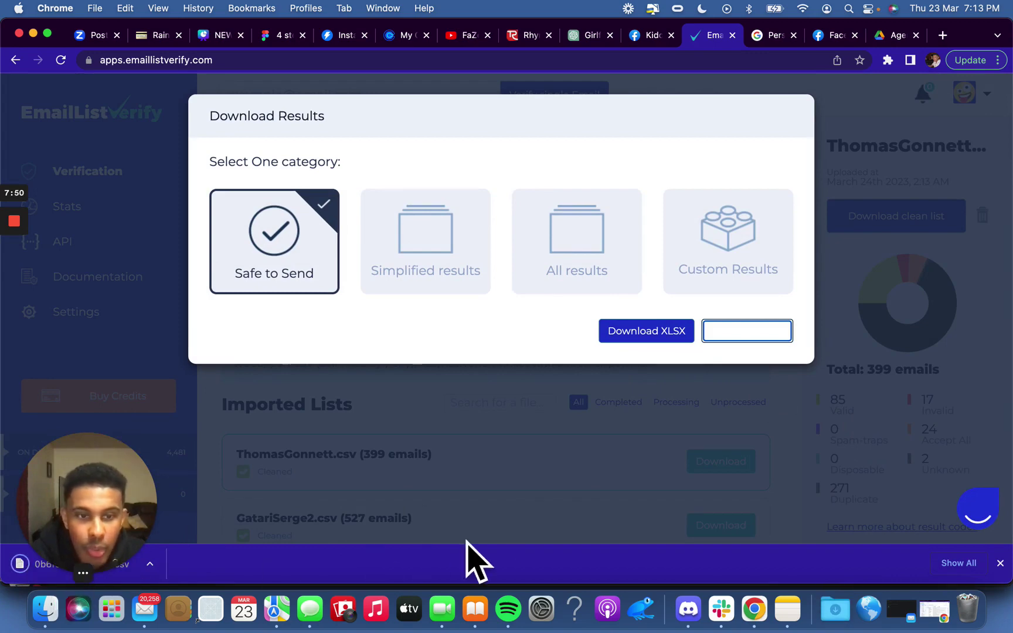
pyautogui.click(38, 601)
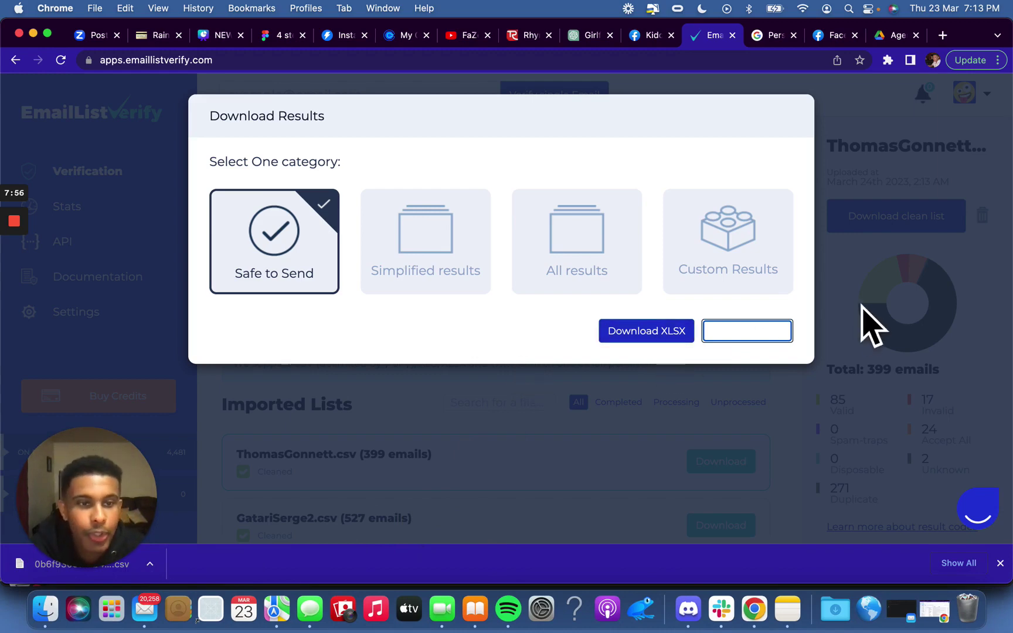
pyautogui.click(866, 321)
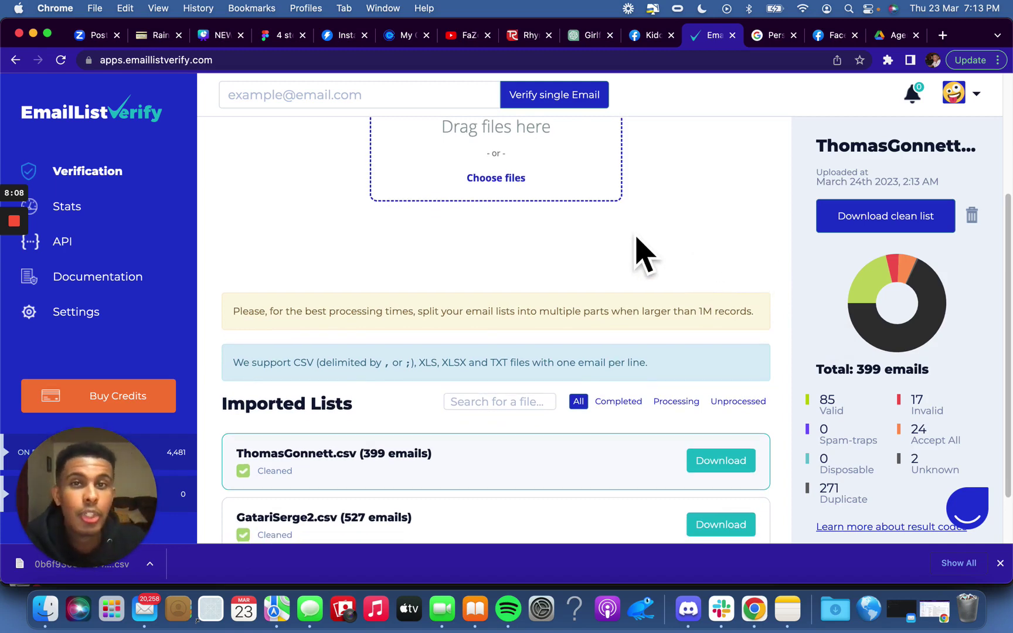
pyautogui.scroll(-1, 645, 251)
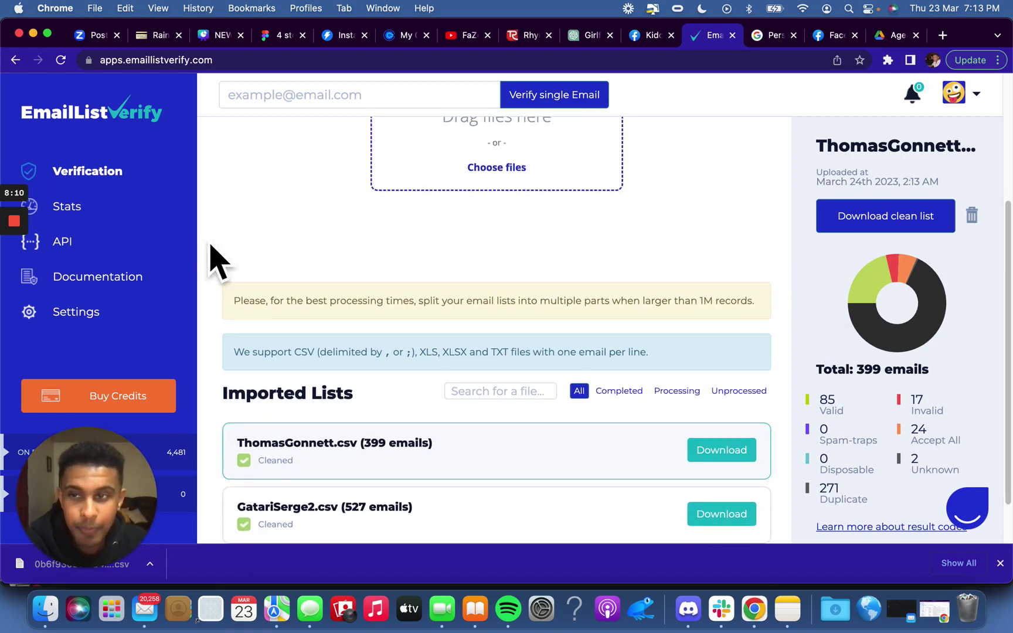
pyautogui.scroll(1, 48, 248)
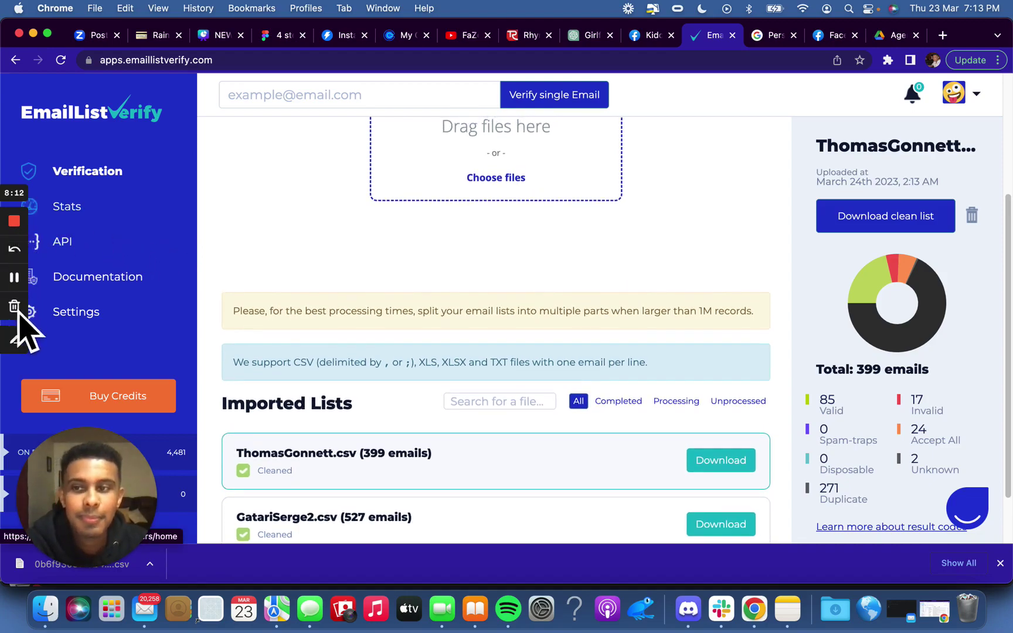